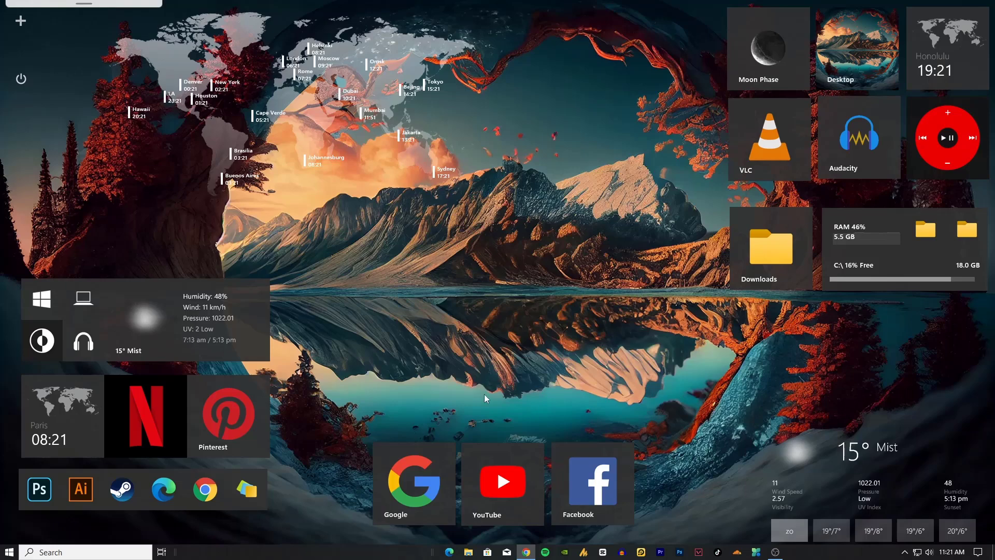
# Open File Explorer from the taskbar, then move it higher and widen it
pyautogui.click(473, 551)
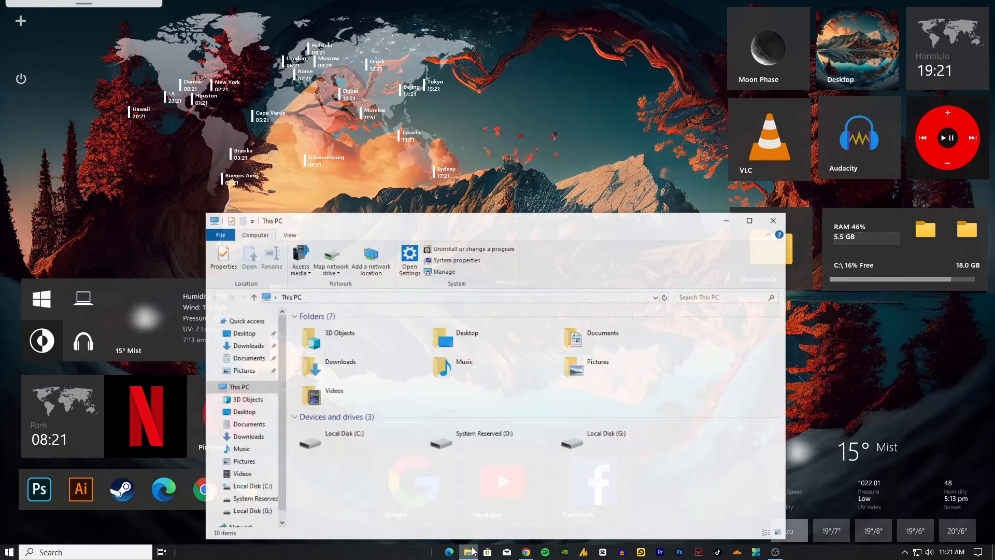
pyautogui.moveTo(485, 223); pyautogui.dragTo(519, 127)
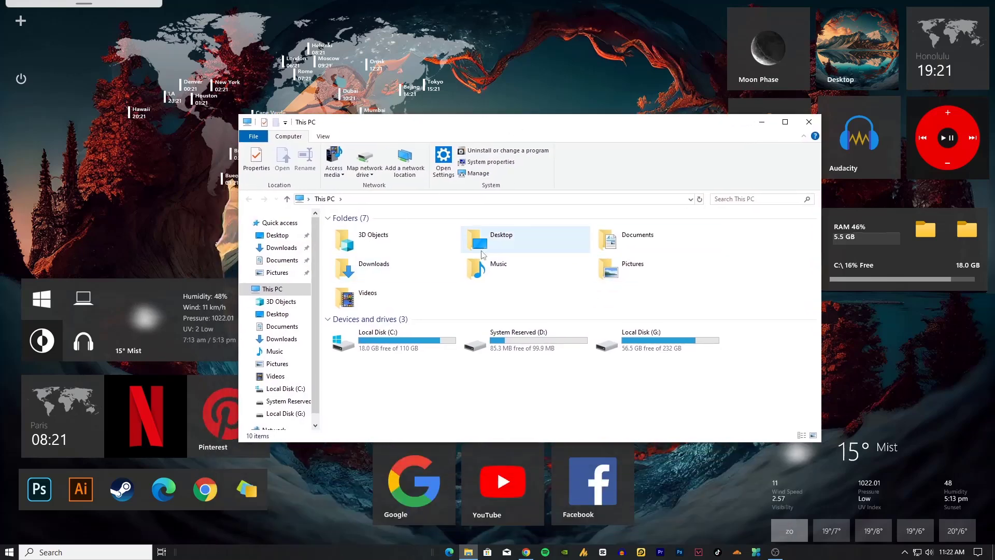
pyautogui.moveTo(824, 297); pyautogui.dragTo(908, 297)
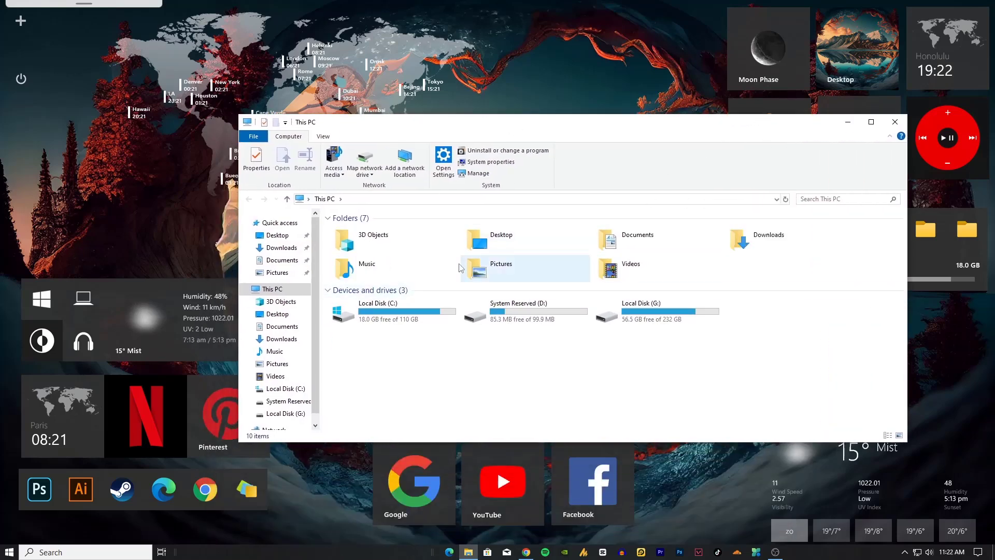
# Look through Downloads › Video, then open Downloads › Music with its three mp3 files
pyautogui.click(280, 249)
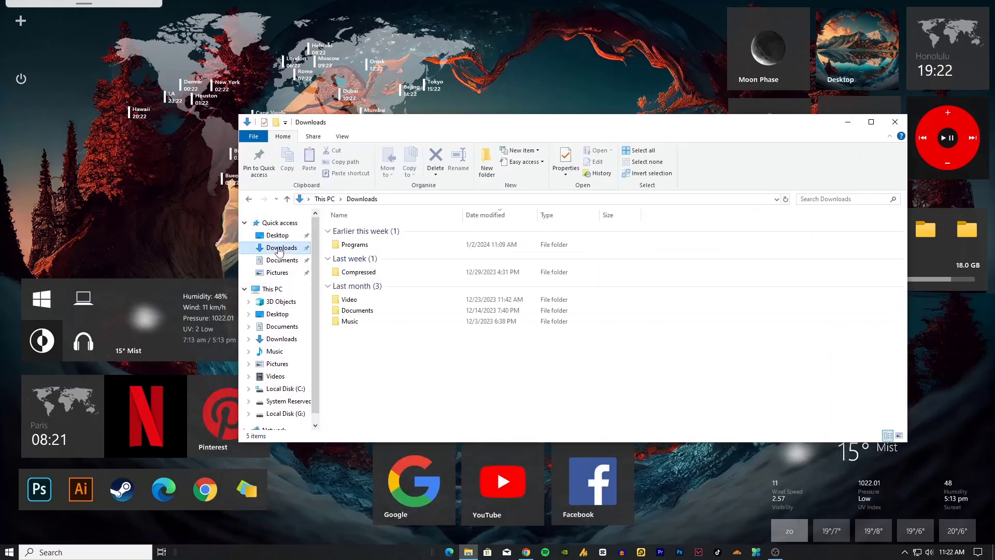
pyautogui.doubleClick(357, 300)
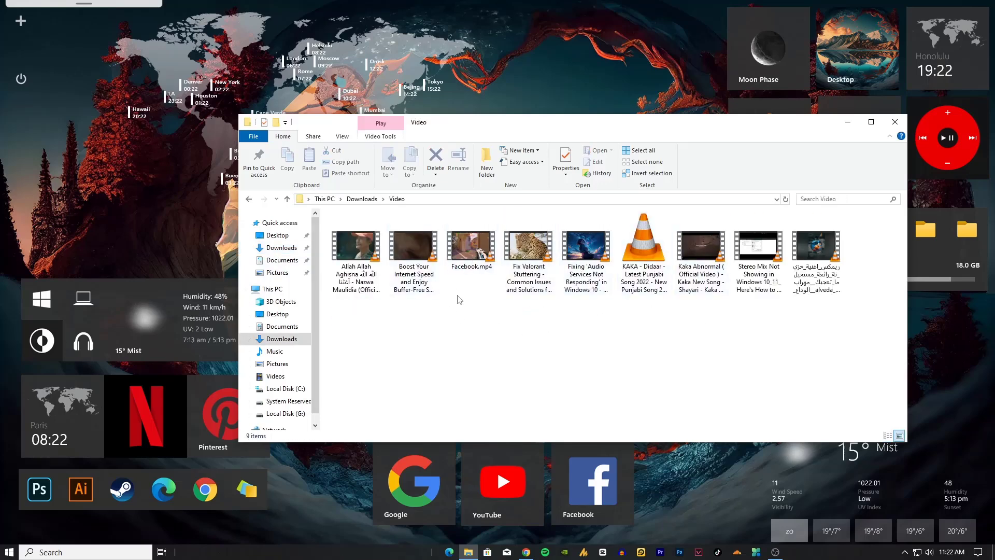
pyautogui.hotkey('alt', 'Left')
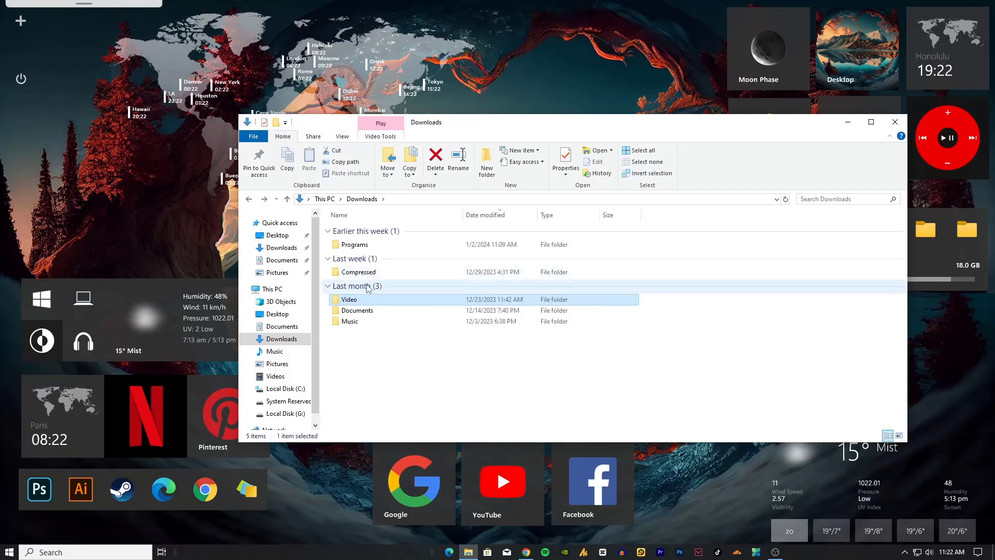
pyautogui.doubleClick(370, 321)
pyautogui.moveTo(407, 339); pyautogui.dragTo(414, 224)
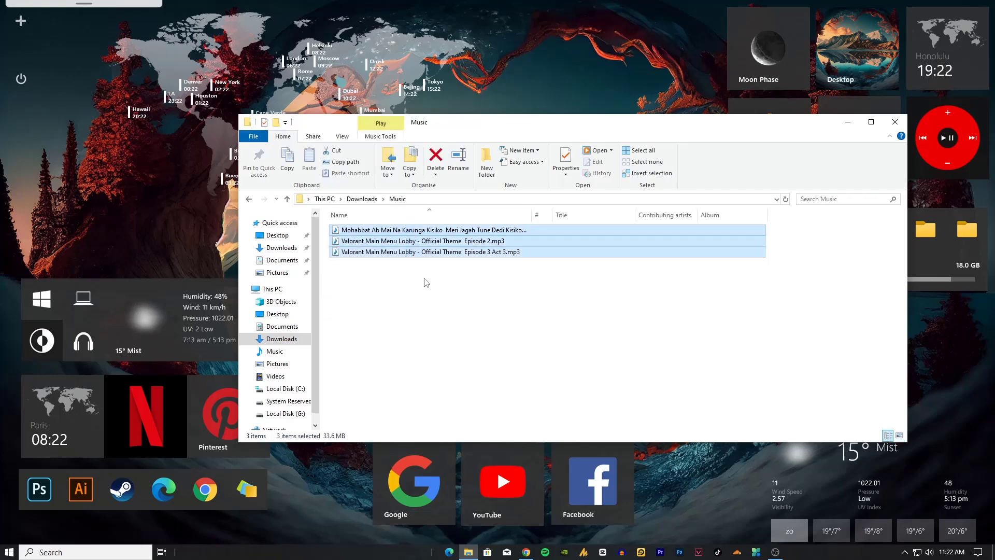
pyautogui.click(426, 282)
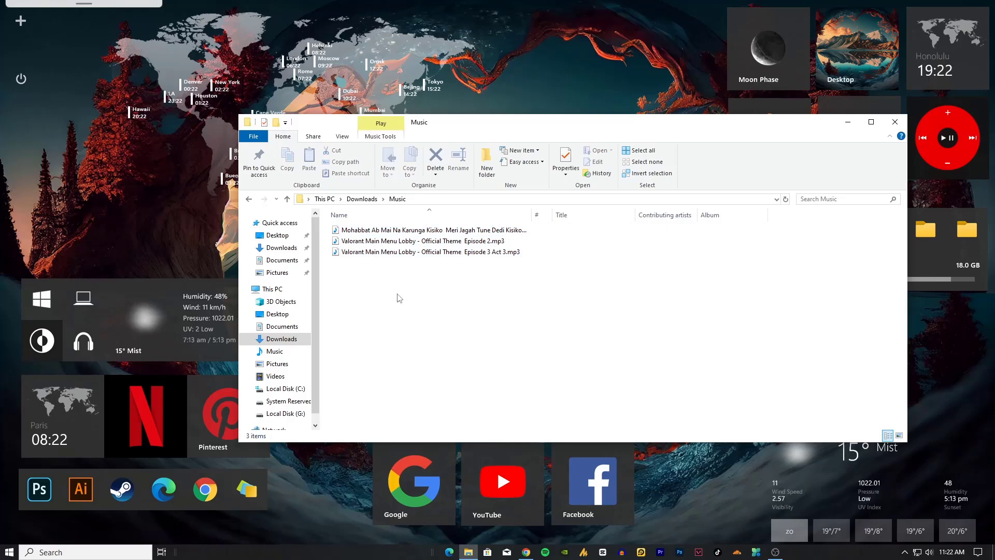
# Open the %localappdata% folder through the Windows Run prompt
pyautogui.press('super+r')
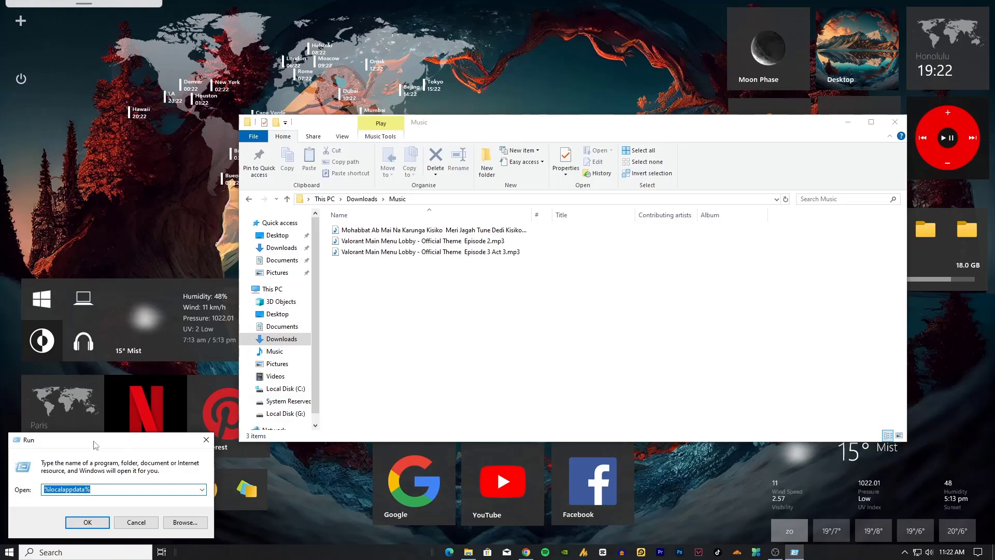
pyautogui.moveTo(95, 445); pyautogui.dragTo(460, 338)
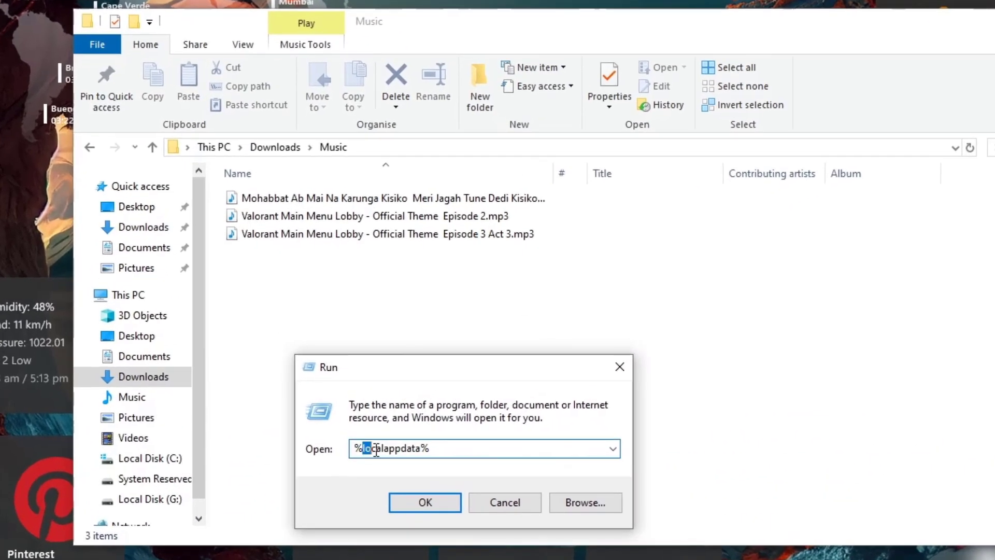
pyautogui.moveTo(415, 383); pyautogui.dragTo(432, 383)
pyautogui.moveTo(390, 449); pyautogui.dragTo(420, 448)
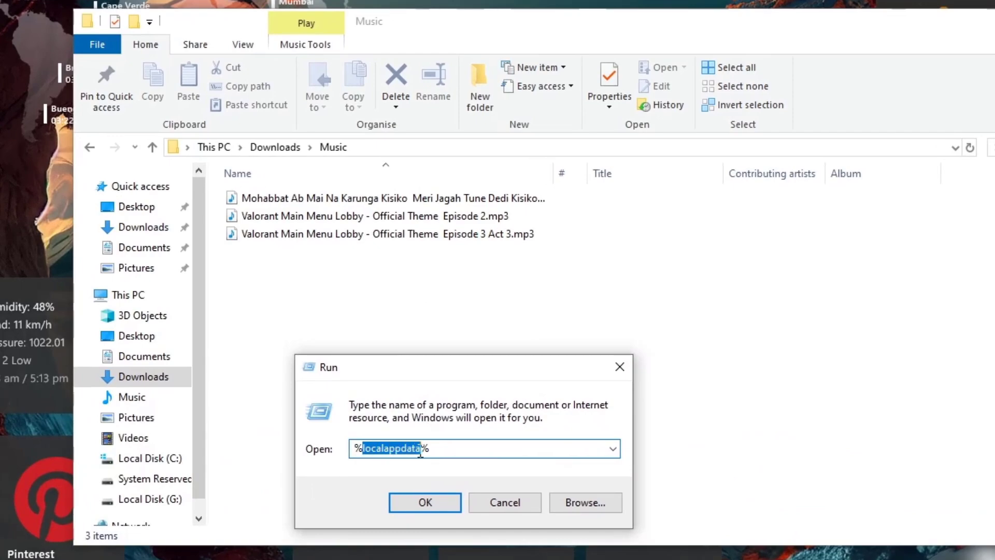
pyautogui.click(423, 450)
pyautogui.click(431, 498)
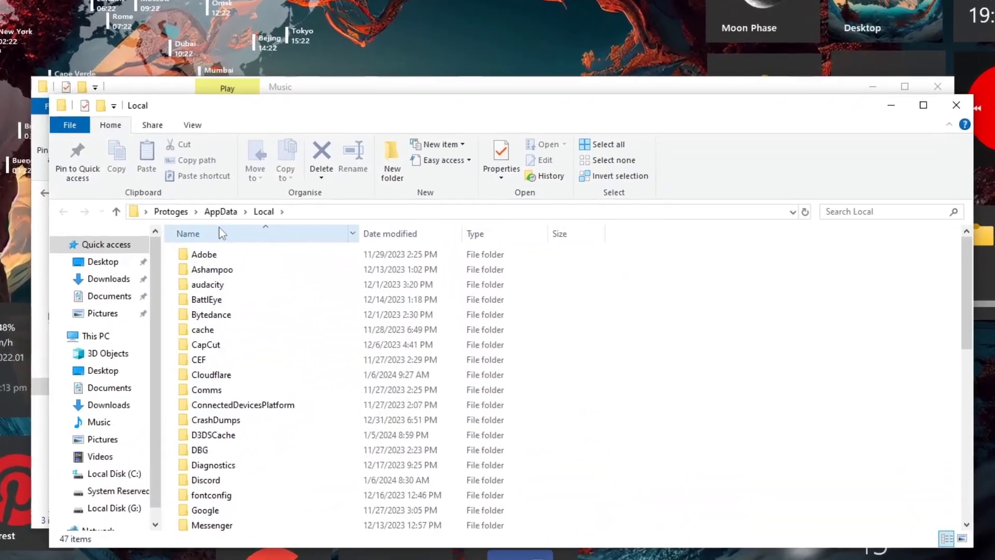
# Go up to AppData, then open Roaming and the vlc folder
pyautogui.click(207, 212)
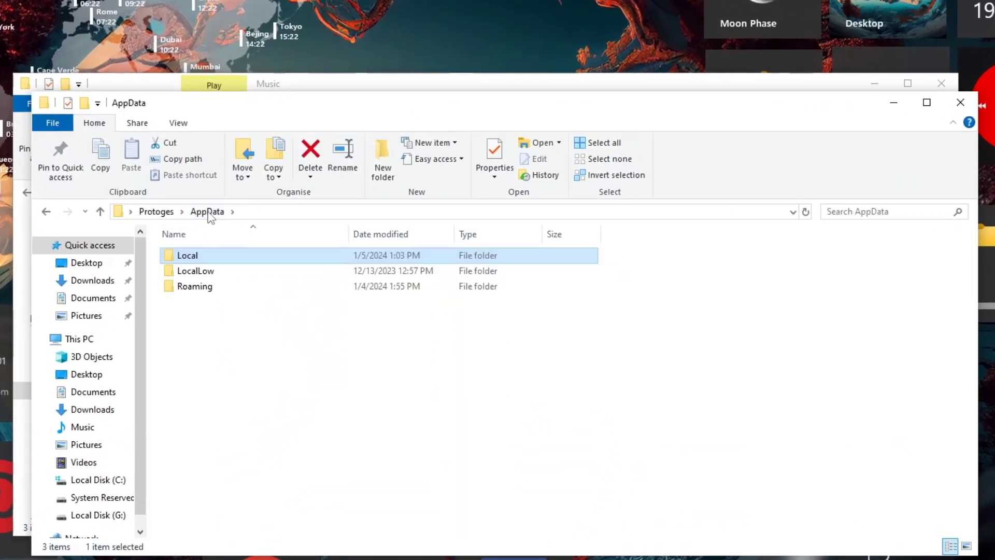
pyautogui.click(207, 290)
pyautogui.doubleClick(215, 294)
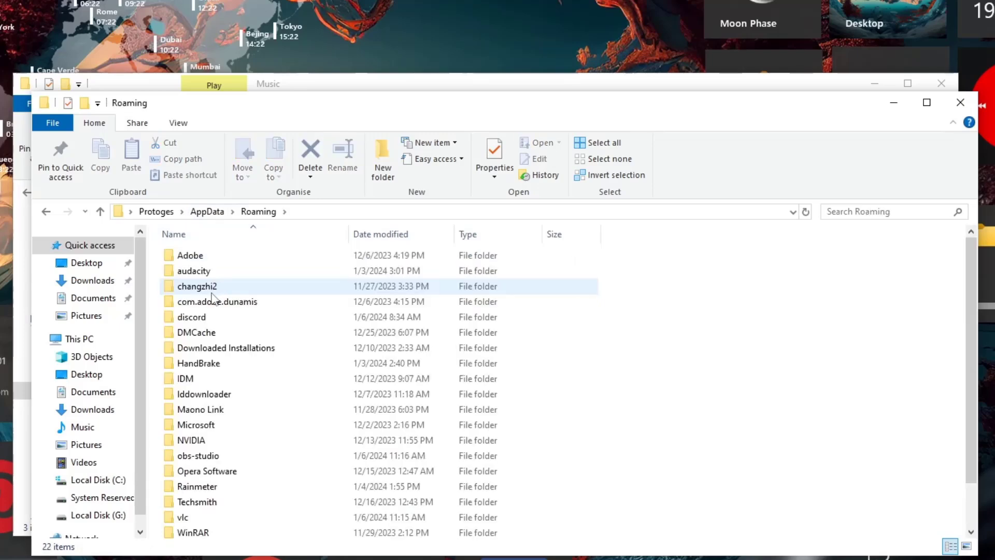
pyautogui.click(211, 335)
pyautogui.click(199, 364)
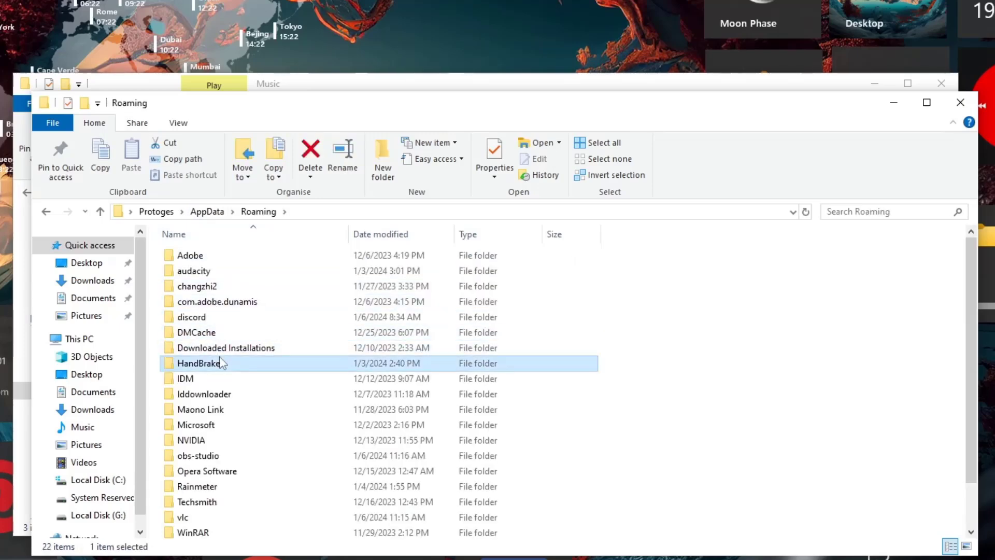
pyautogui.scroll(-1, 202, 404)
pyautogui.click(196, 470)
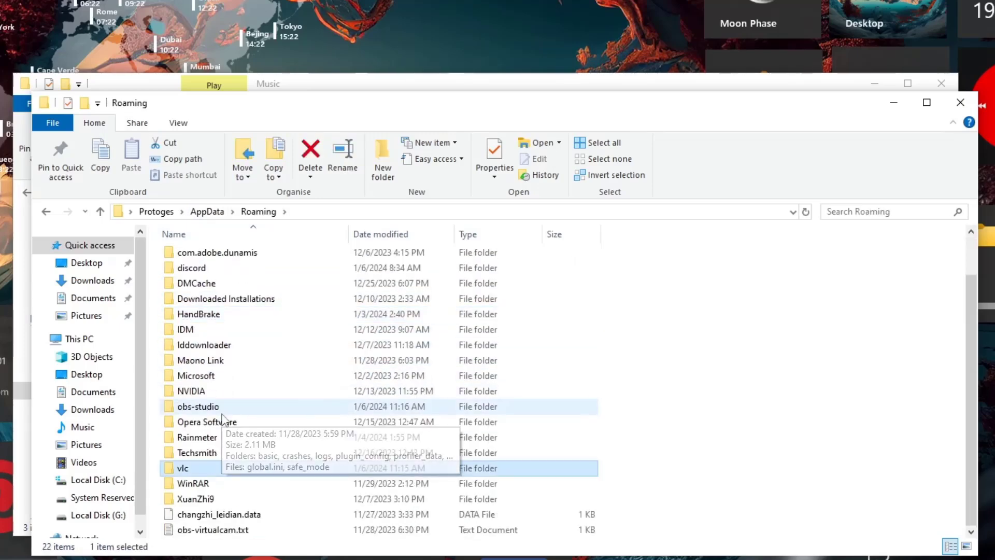
pyautogui.doubleClick(200, 470)
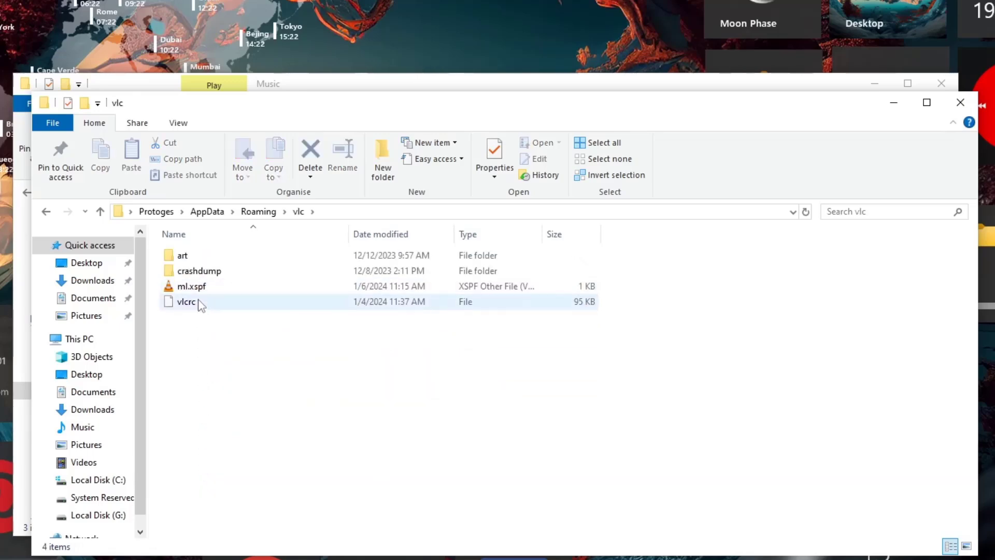
# Select the four items in the vlc folder and refresh its listing
pyautogui.moveTo(245, 296); pyautogui.dragTo(221, 230)
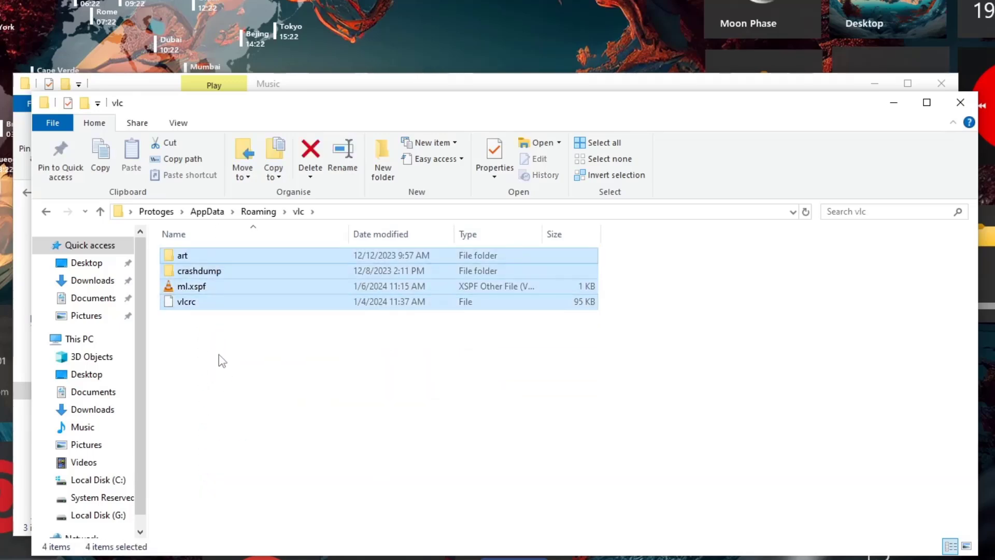
pyautogui.rightClick(220, 359)
pyautogui.click(257, 415)
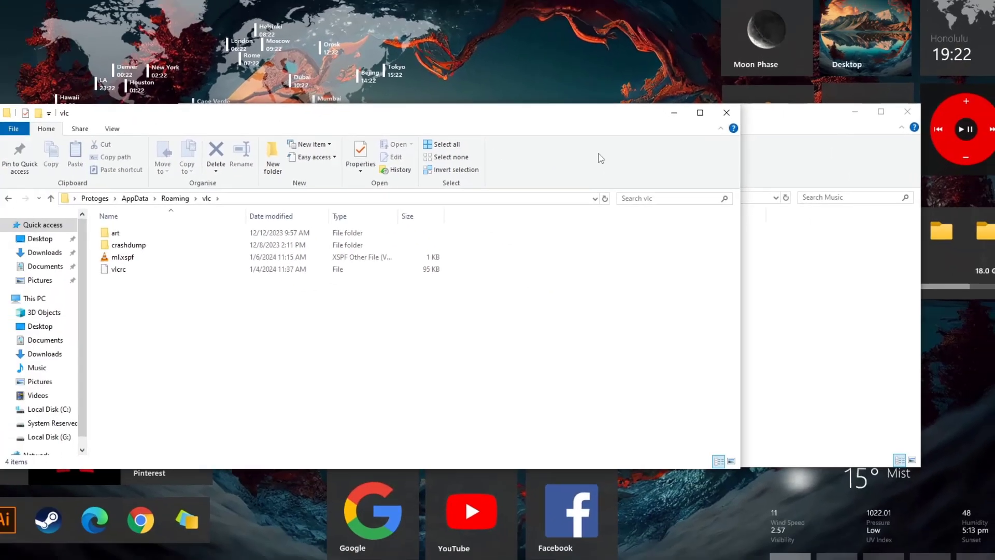
# Play the Valorant Episode 3 Act 3 mp3 from the Music folder in VLC, then close VLC
pyautogui.click(754, 156)
pyautogui.click(435, 253)
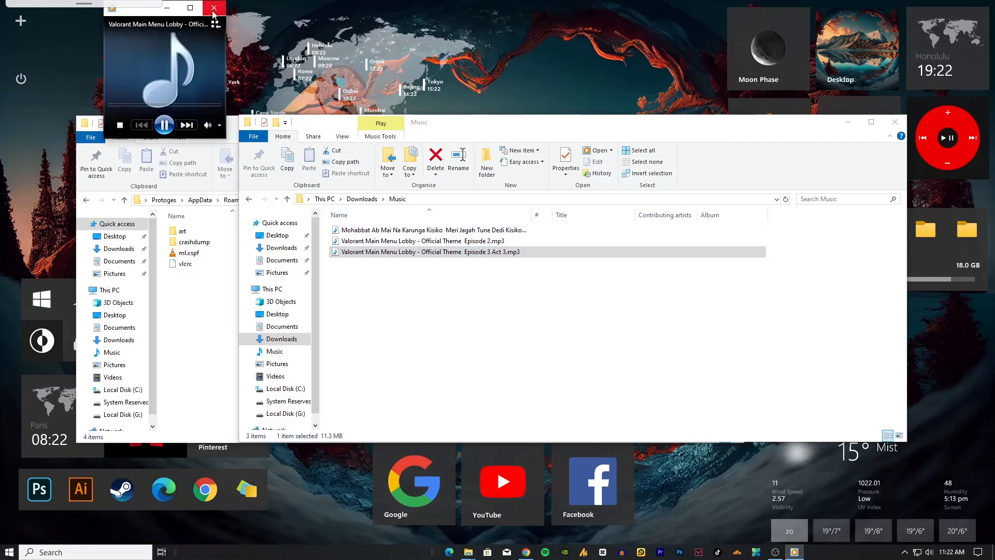
pyautogui.click(213, 13)
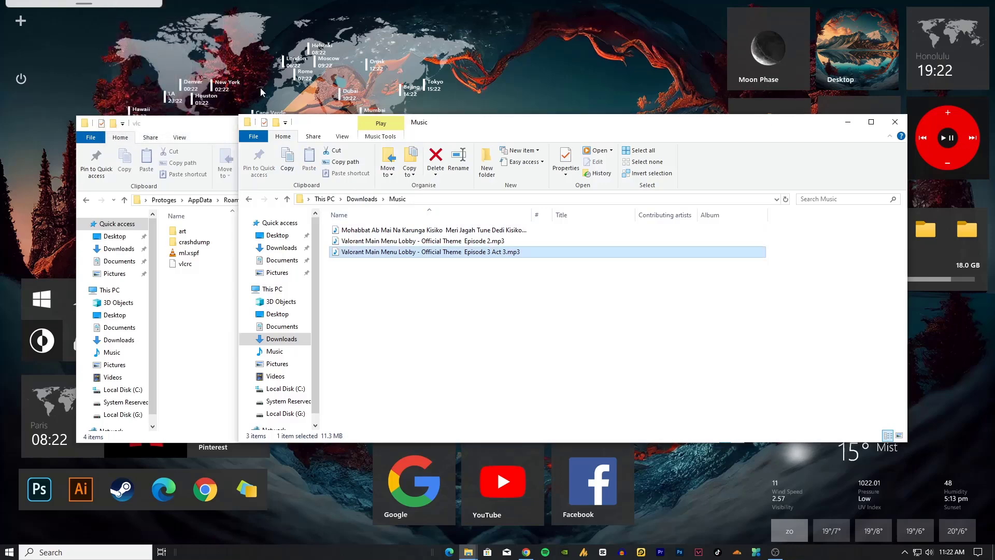
pyautogui.rightClick(371, 252)
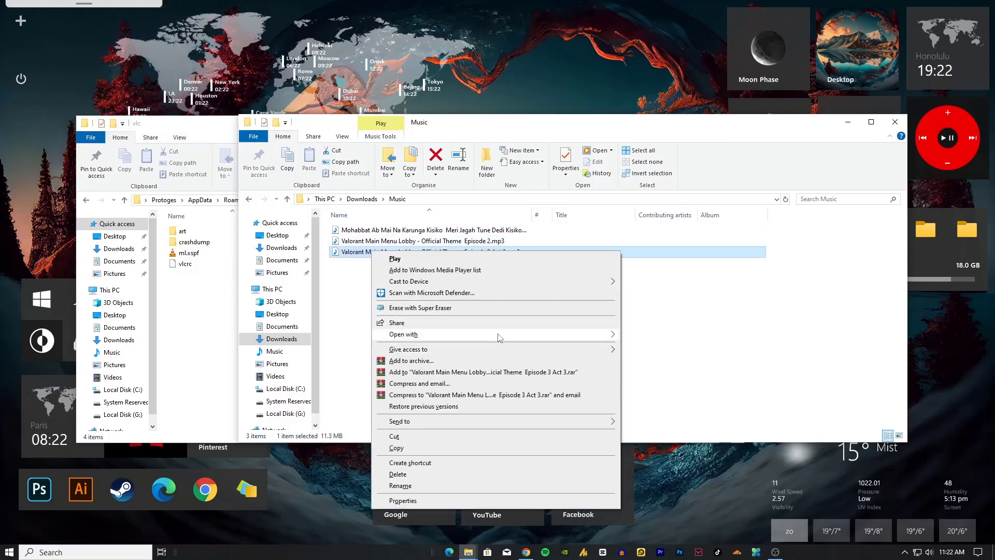
pyautogui.click(656, 335)
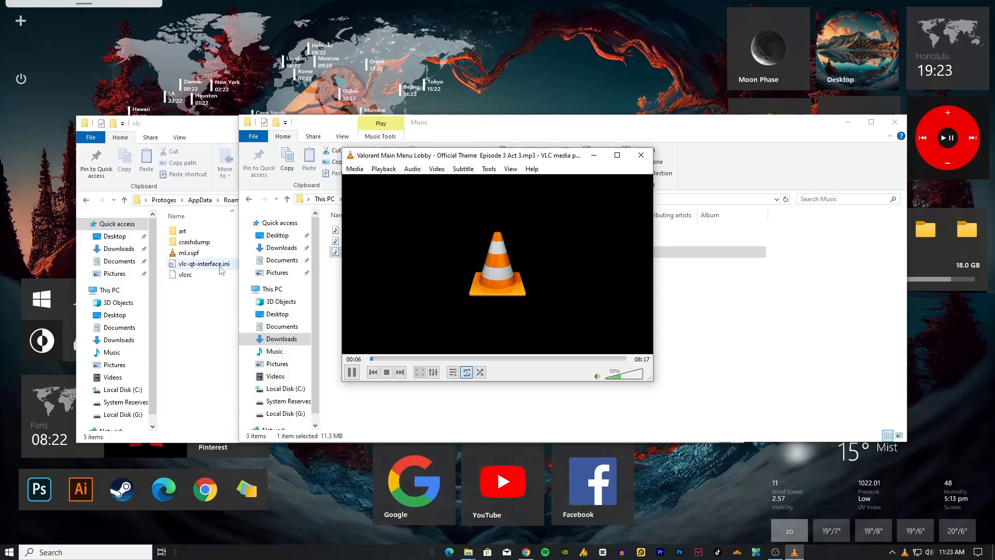
pyautogui.click(642, 155)
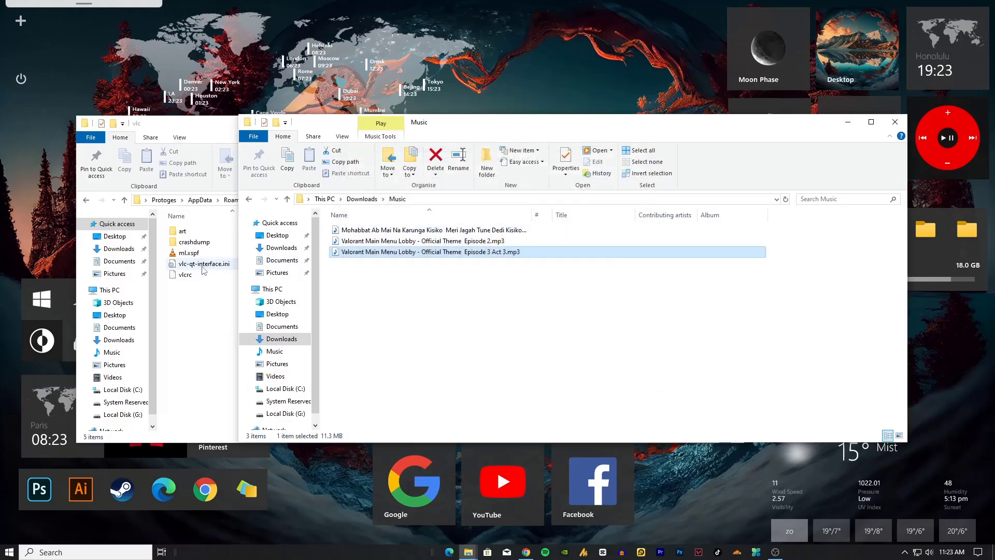
# Open vlc-qt-interface.ini in Notepad and select the RecentsMRL list= path for the Episode 3 Act 3 mp3
pyautogui.doubleClick(202, 265)
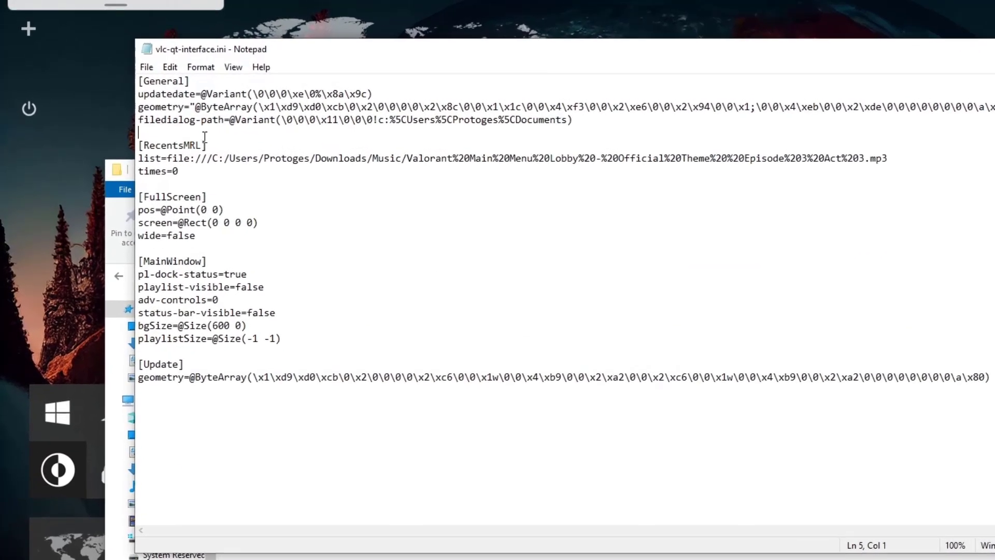
pyautogui.moveTo(100, 106); pyautogui.dragTo(147, 105)
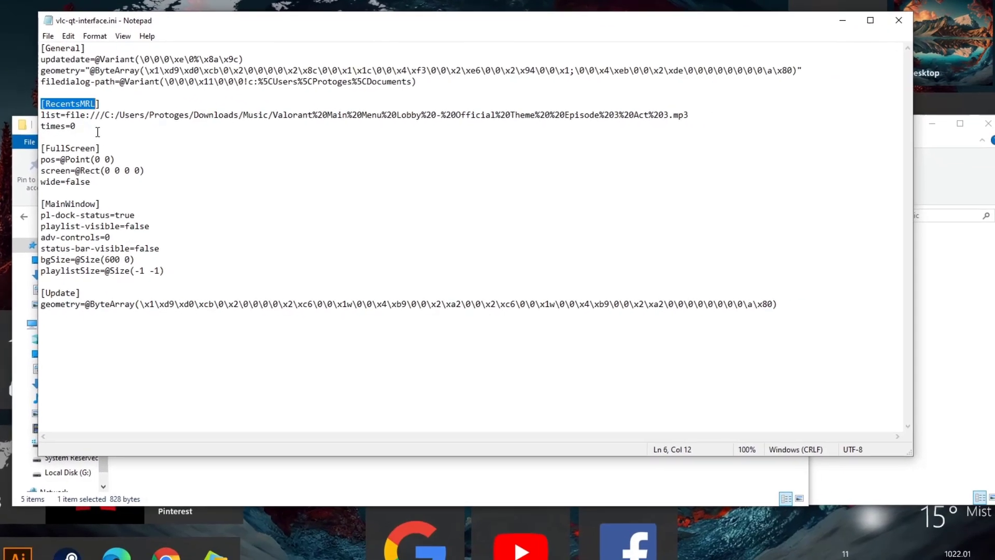
pyautogui.press('Down')
pyautogui.press('Down')
pyautogui.press('Down')
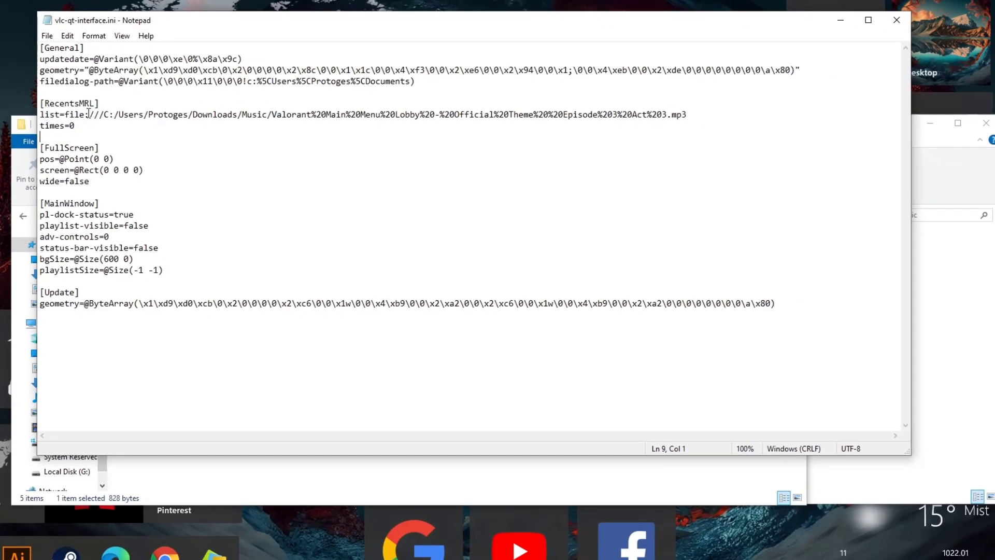
pyautogui.moveTo(89, 114); pyautogui.dragTo(695, 111)
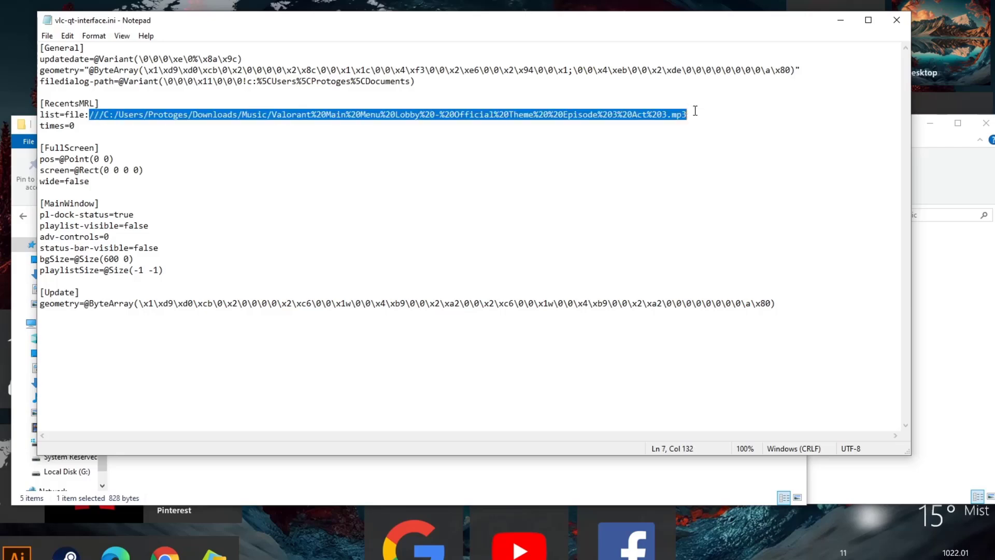
pyautogui.click(913, 339)
# Play the Allah Allah Aghisna video from Downloads › Video in VLC
pyautogui.hotkey('alt', 'Up')
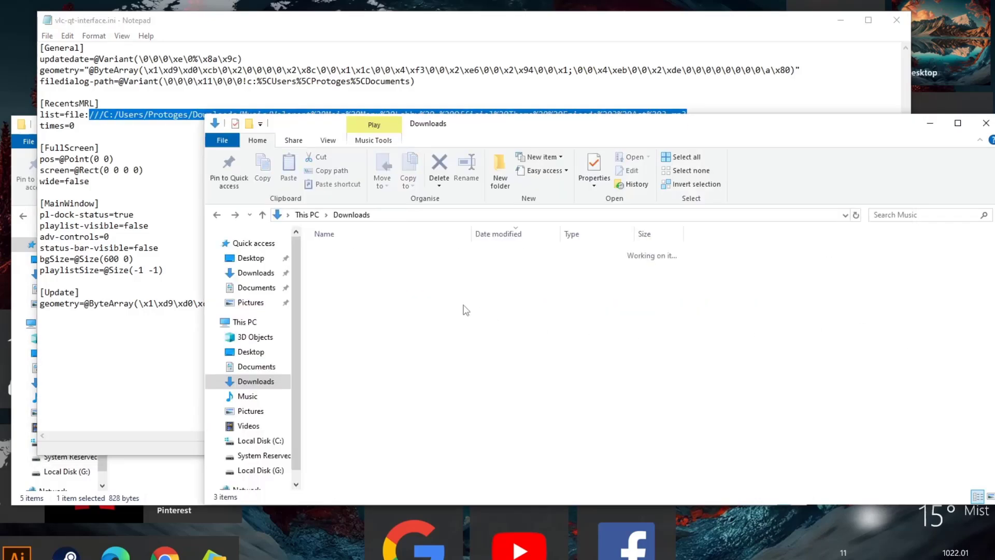
pyautogui.doubleClick(368, 335)
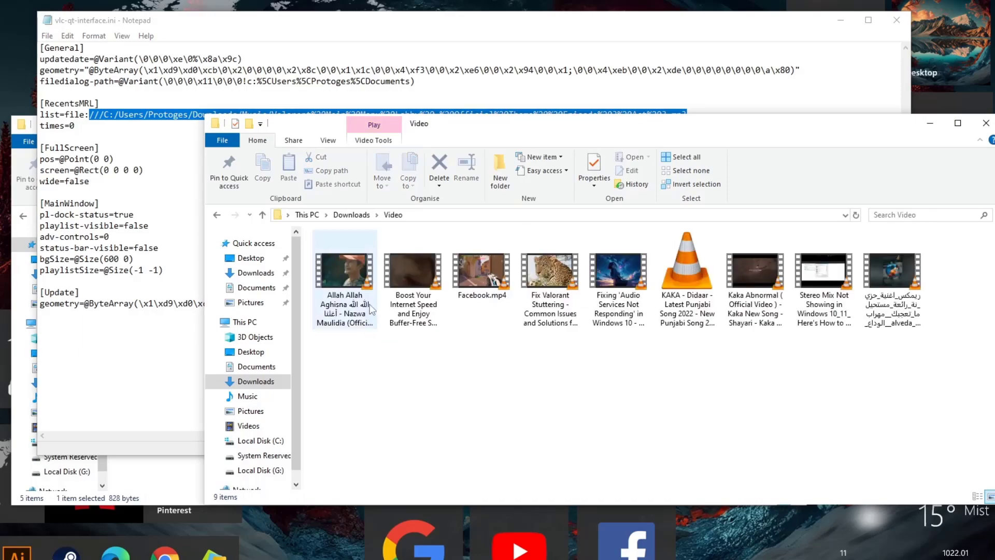
pyautogui.doubleClick(366, 309)
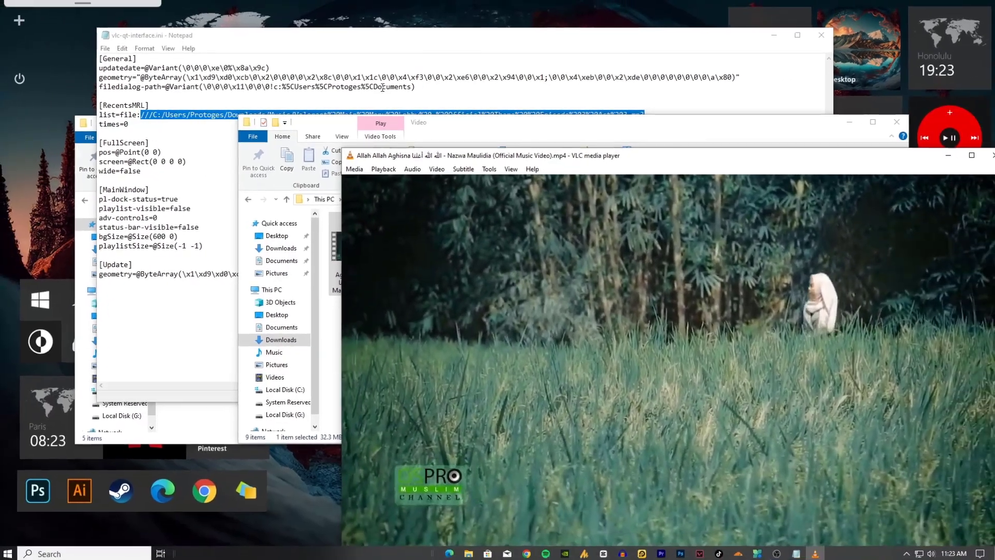
# Close the outdated vlc-qt-interface.ini and reopen it in Notepad
pyautogui.click(377, 83)
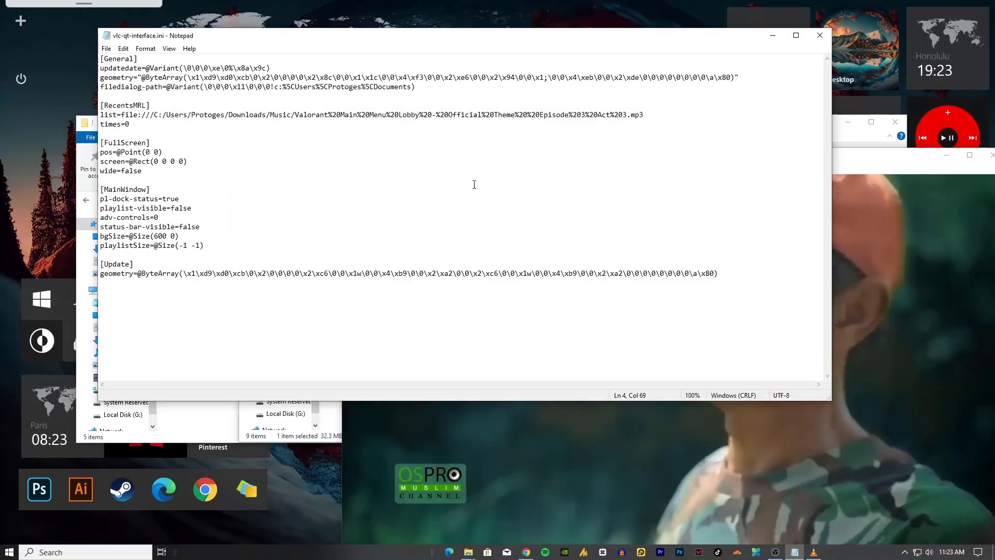
pyautogui.click(820, 36)
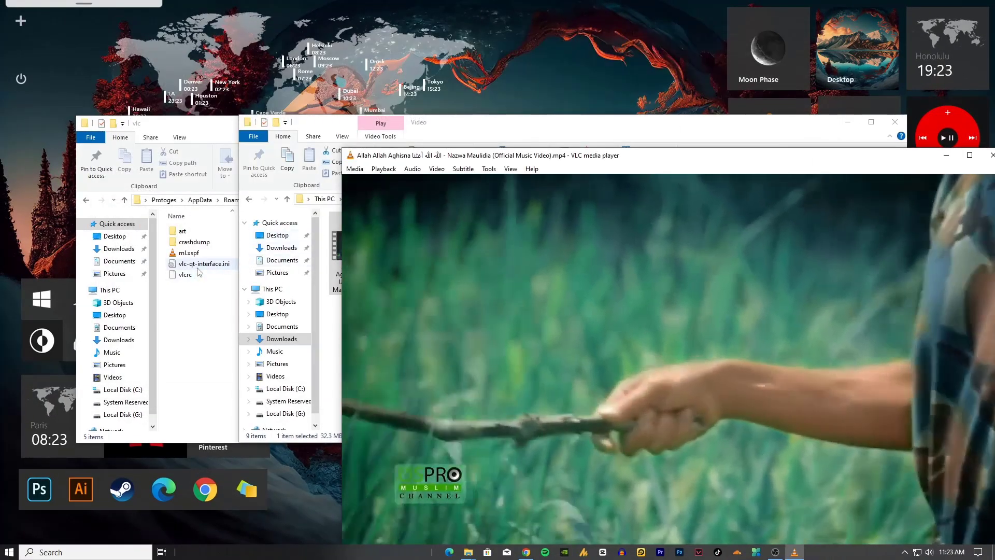
pyautogui.doubleClick(198, 264)
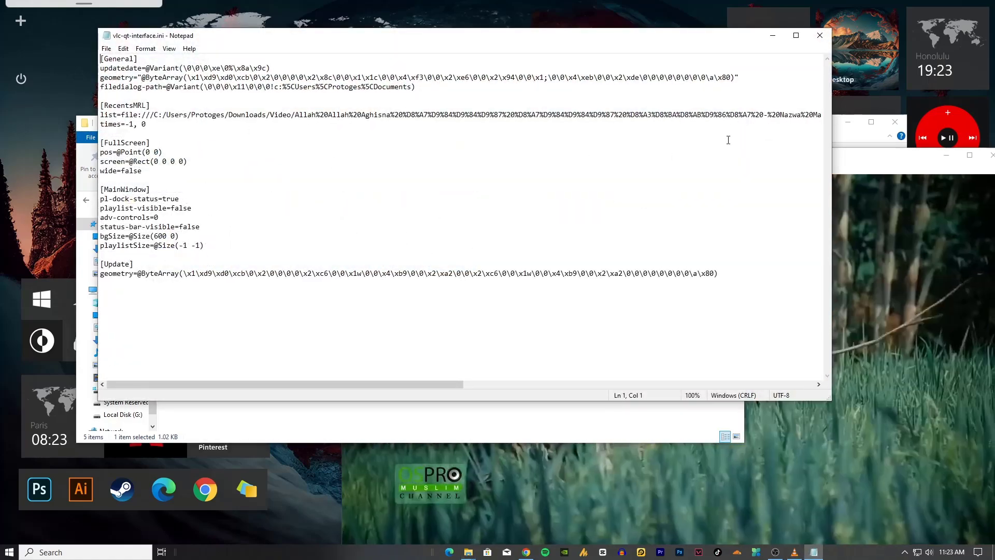
# Inspect the long list= and times lines, then turn on Format › Word Wrap
pyautogui.moveTo(426, 384); pyautogui.dragTo(592, 402)
pyautogui.moveTo(663, 114); pyautogui.dragTo(84, 104)
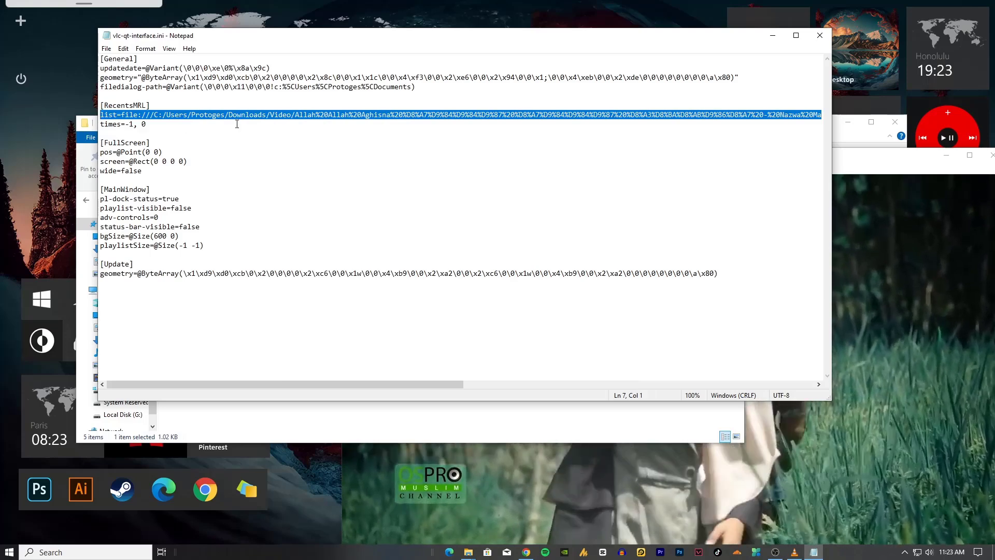
pyautogui.moveTo(399, 384); pyautogui.dragTo(672, 377)
pyautogui.moveTo(557, 384); pyautogui.dragTo(639, 386)
pyautogui.moveTo(570, 384); pyautogui.dragTo(637, 357)
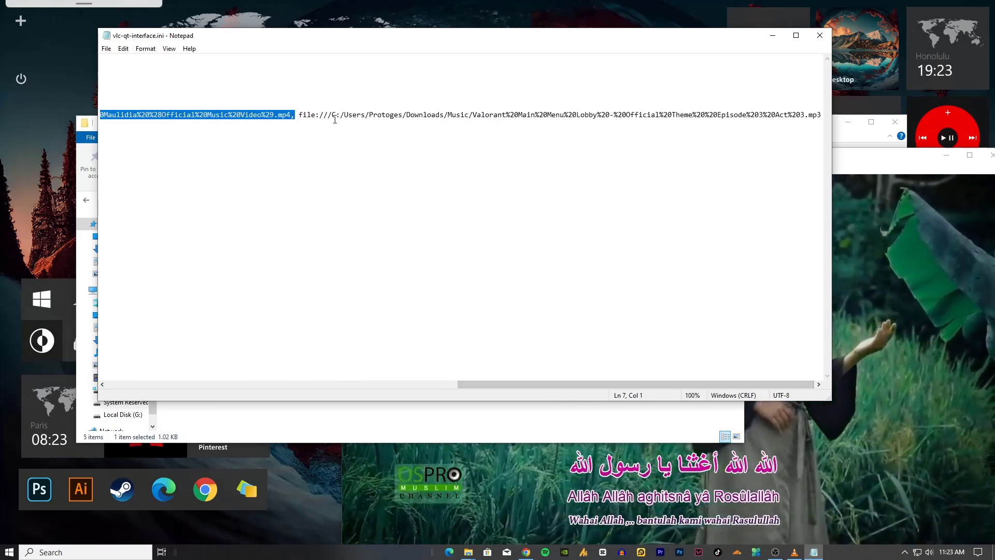
pyautogui.moveTo(295, 115); pyautogui.dragTo(400, 115)
pyautogui.moveTo(635, 384); pyautogui.dragTo(285, 384)
pyautogui.click(353, 115)
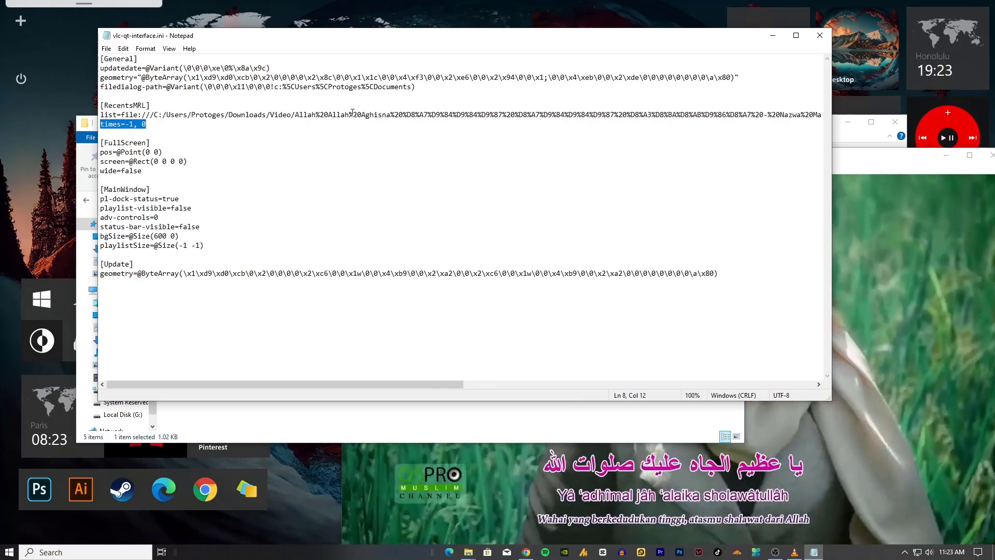
pyautogui.click(146, 49)
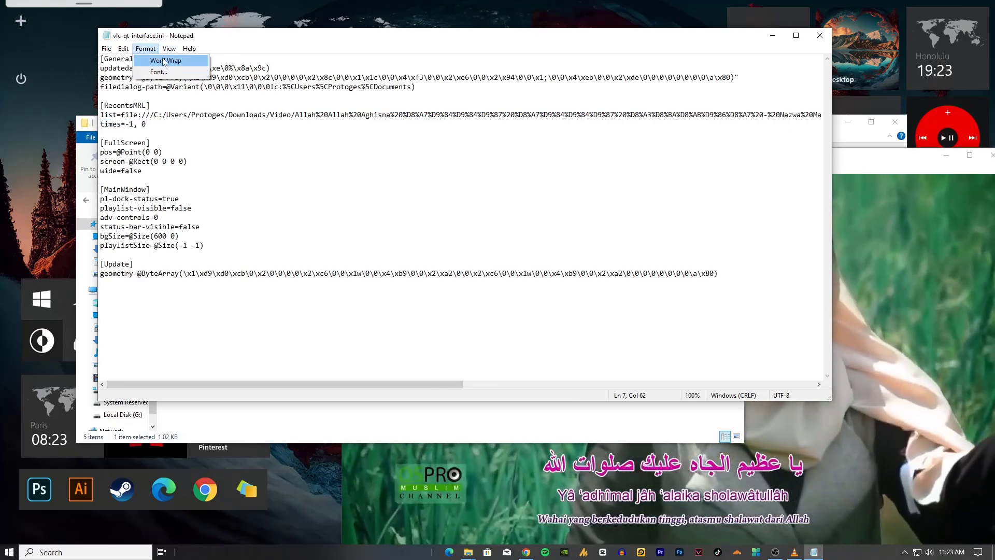
pyautogui.click(166, 60)
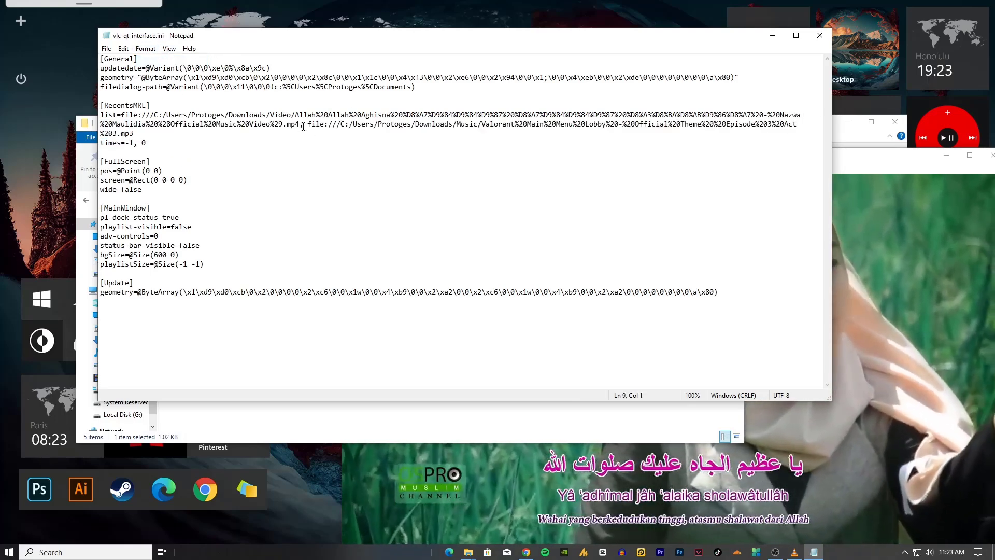
# Select the mp4 video and Valorant mp3 entries on line 7, then close Notepad
pyautogui.moveTo(304, 125); pyautogui.dragTo(100, 115)
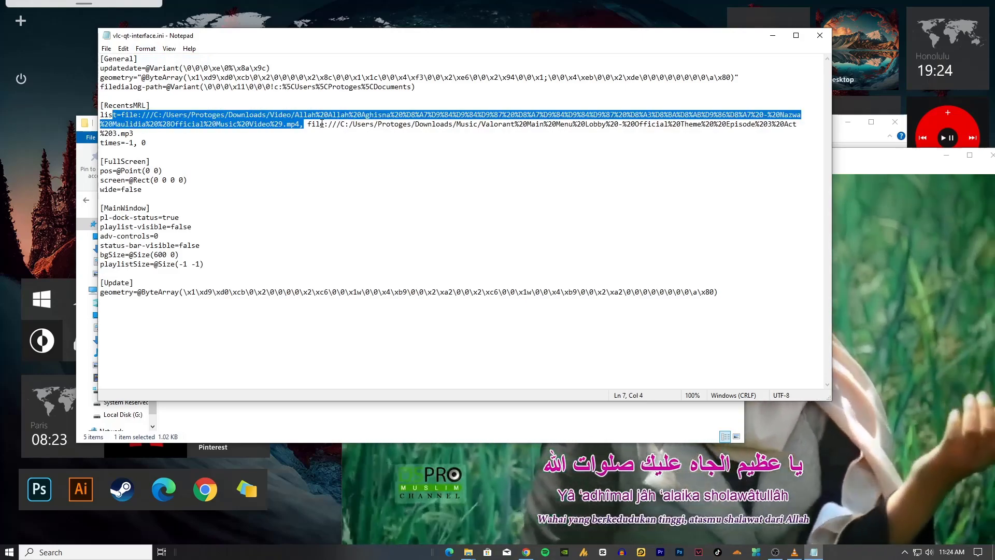
pyautogui.click(321, 125)
pyautogui.moveTo(305, 124); pyautogui.dragTo(108, 143)
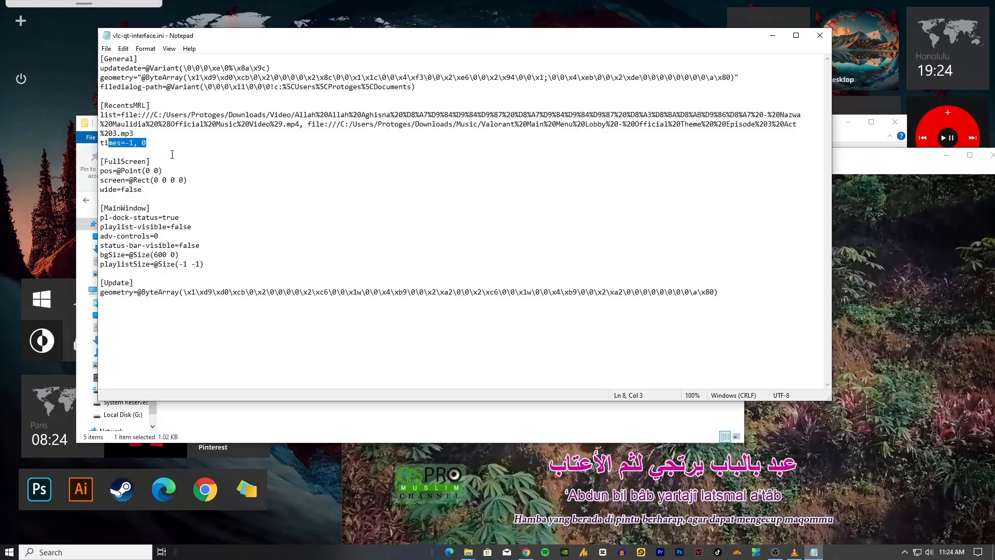
pyautogui.click(172, 155)
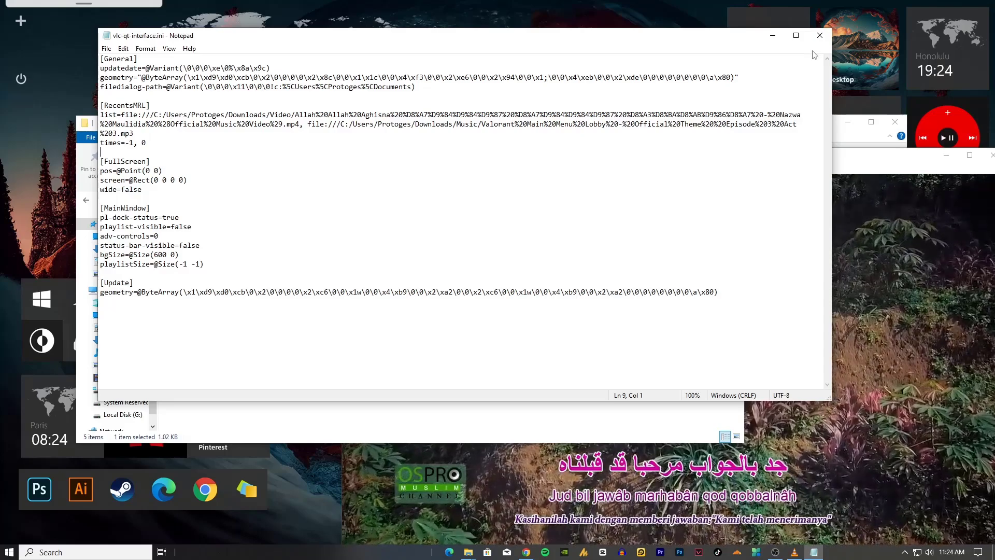
pyautogui.click(820, 35)
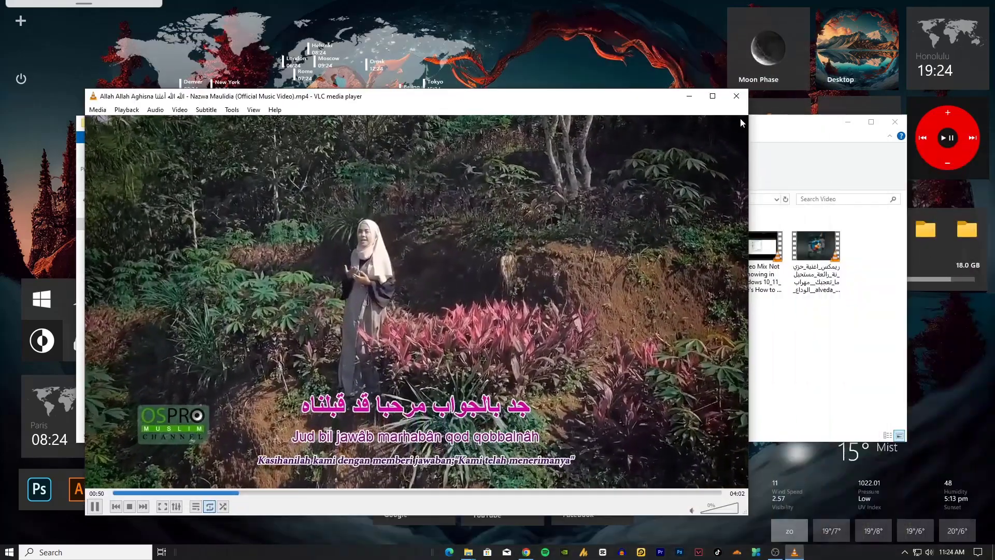
# Close the VLC player, the vlc folder window and the Video folder window
pyautogui.click(736, 96)
pyautogui.click(730, 125)
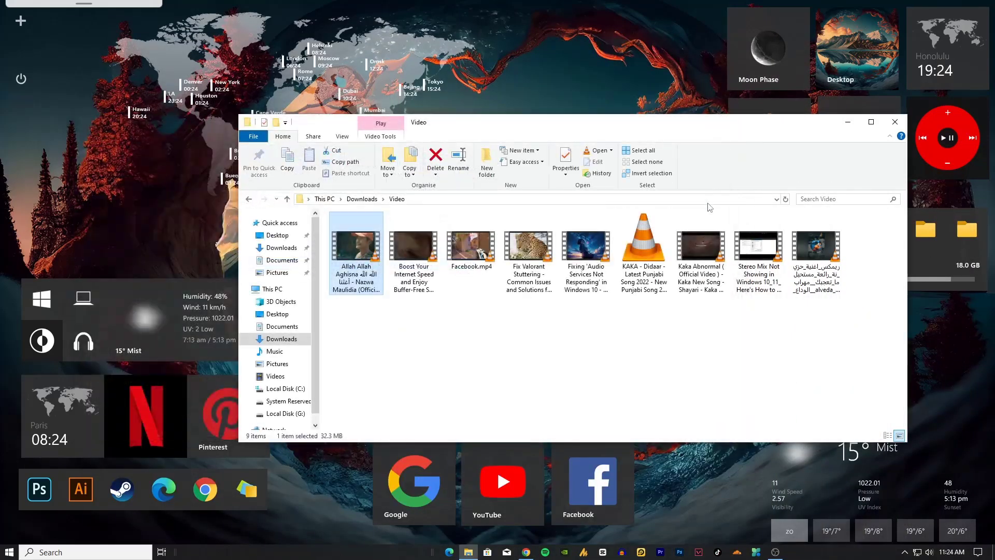
pyautogui.click(895, 126)
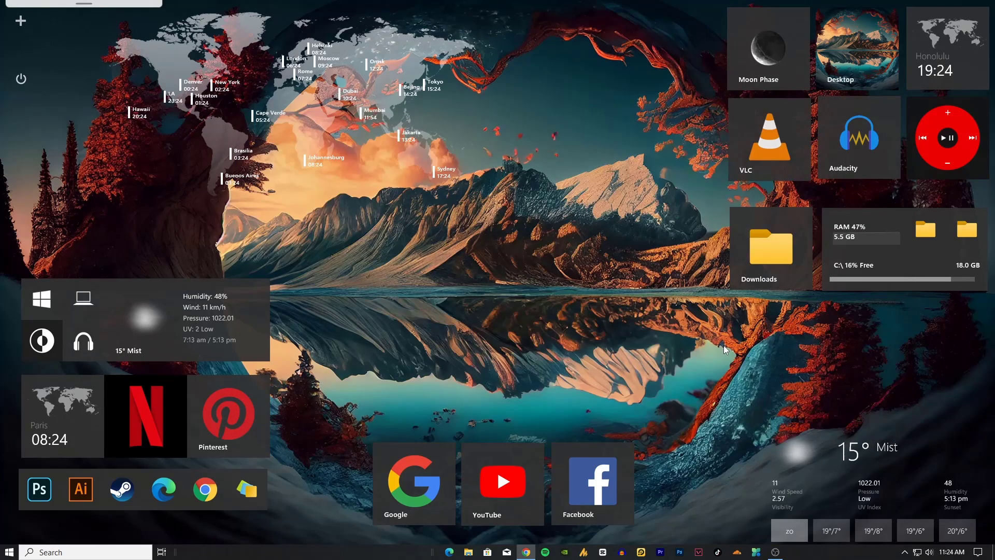
pyautogui.moveTo(781, 555)
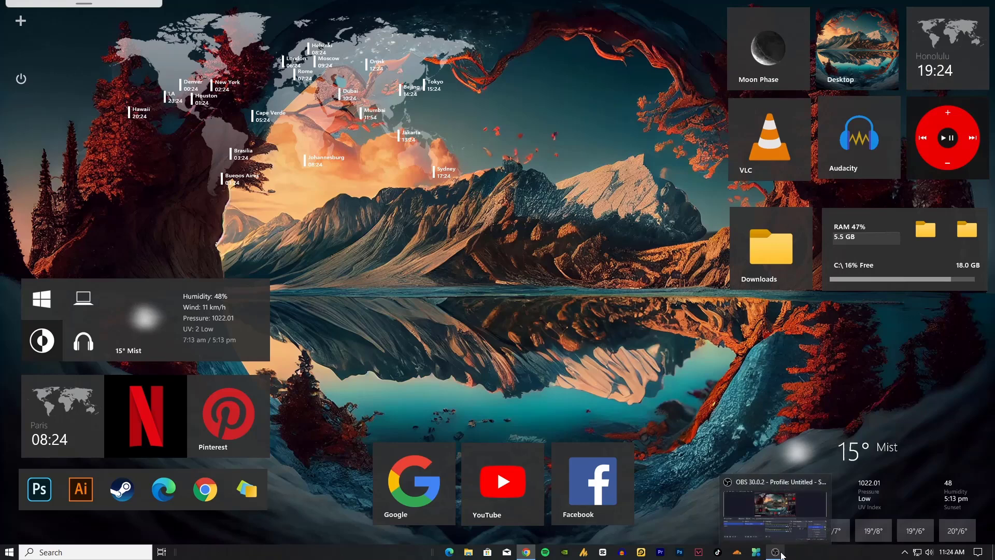